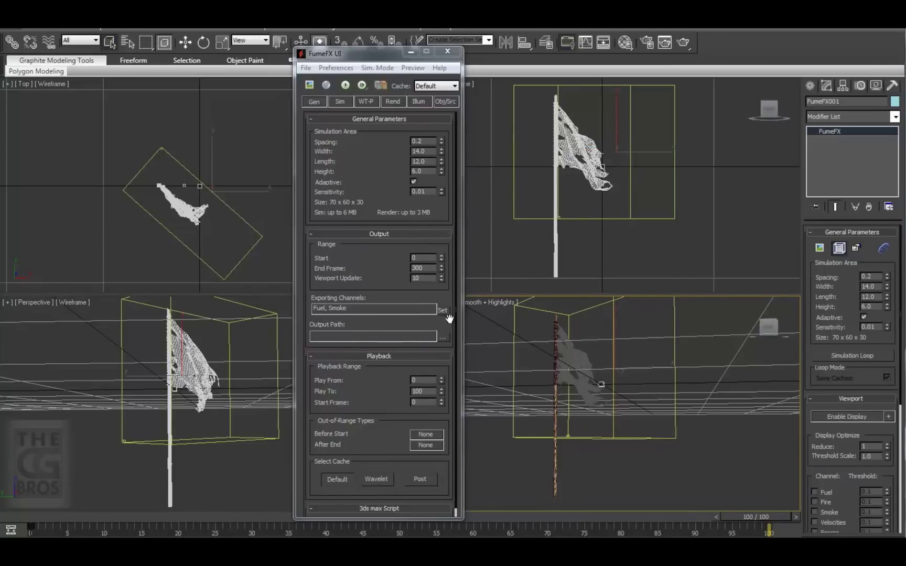
Step: Set the FumeFX playback range to end at frame 300 and the scene's animation length to 300 frames
drag(428, 392, 394, 394)
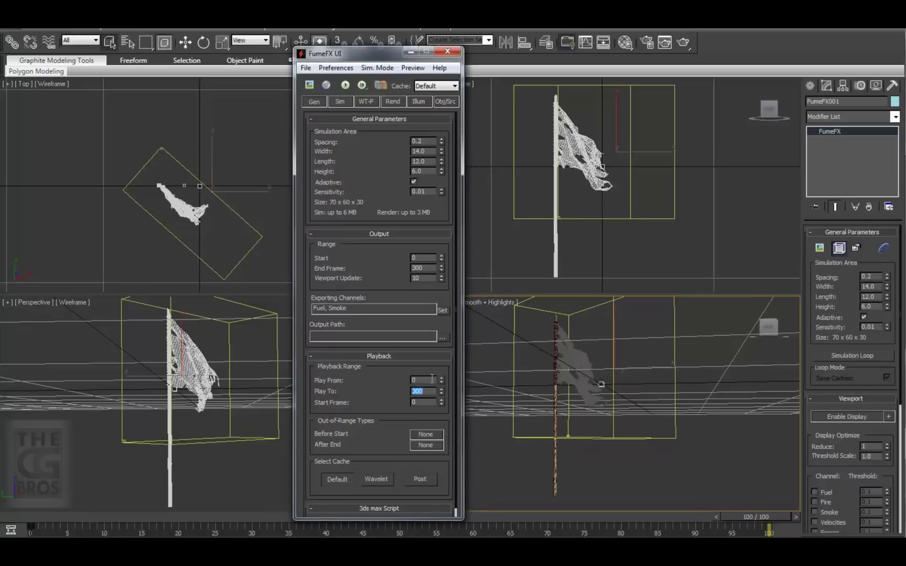
key(Return)
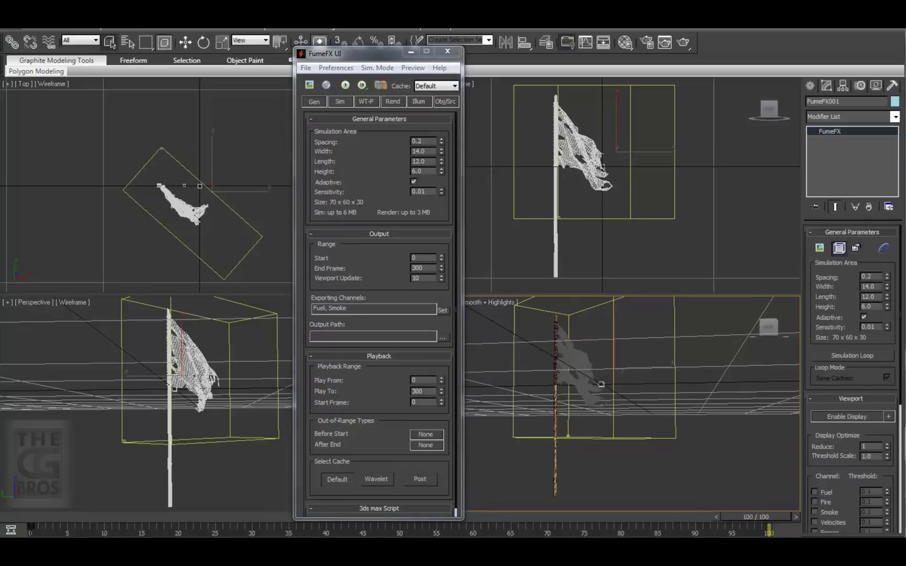
click(825, 558)
double_click(513, 297)
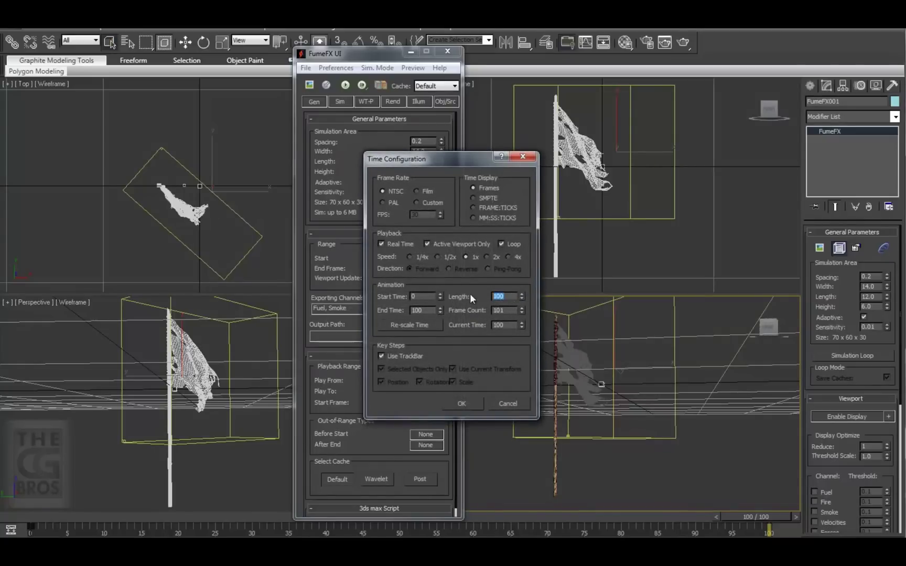
text(300)
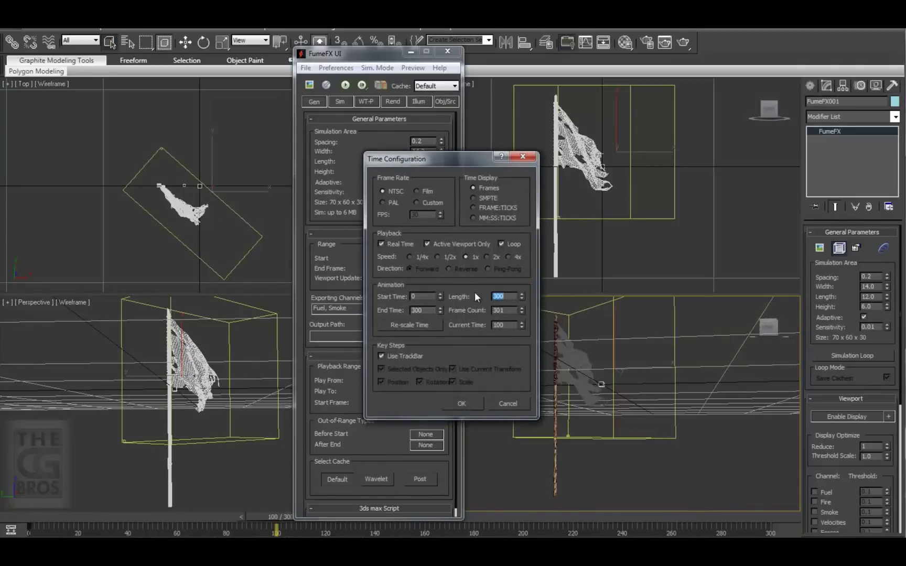
click(462, 402)
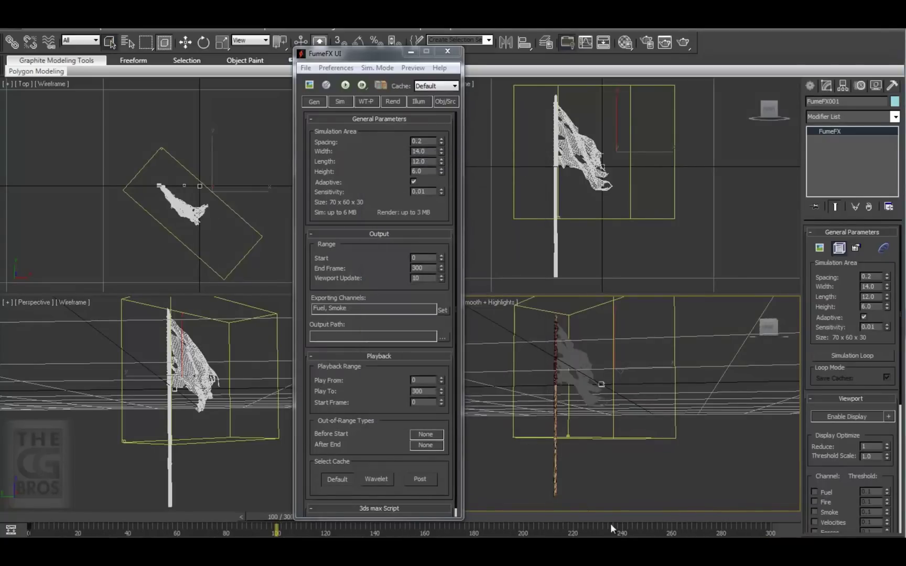
Step: Try adding Temperature to the FumeFX exported channels and return it to the excluded channels, keeping Fuel and Smoke exported
click(444, 310)
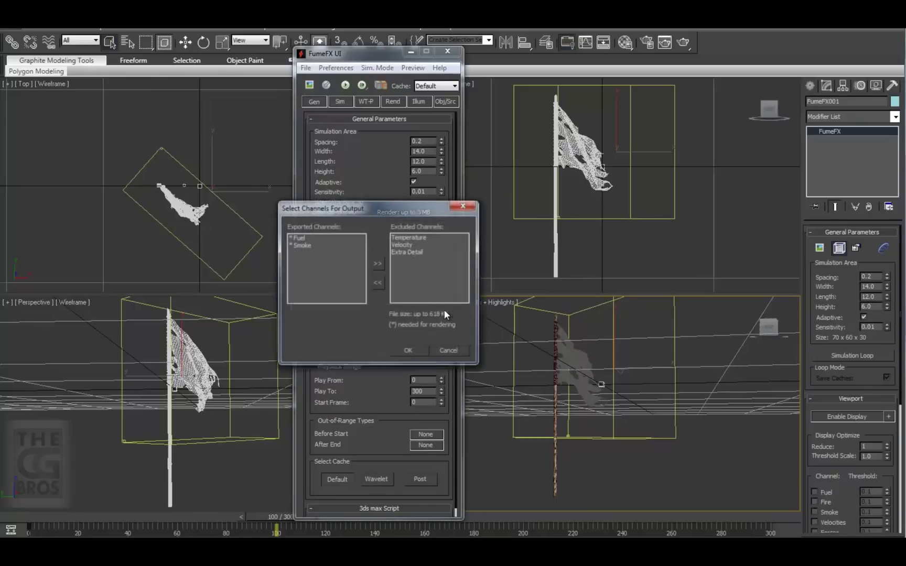
click(402, 252)
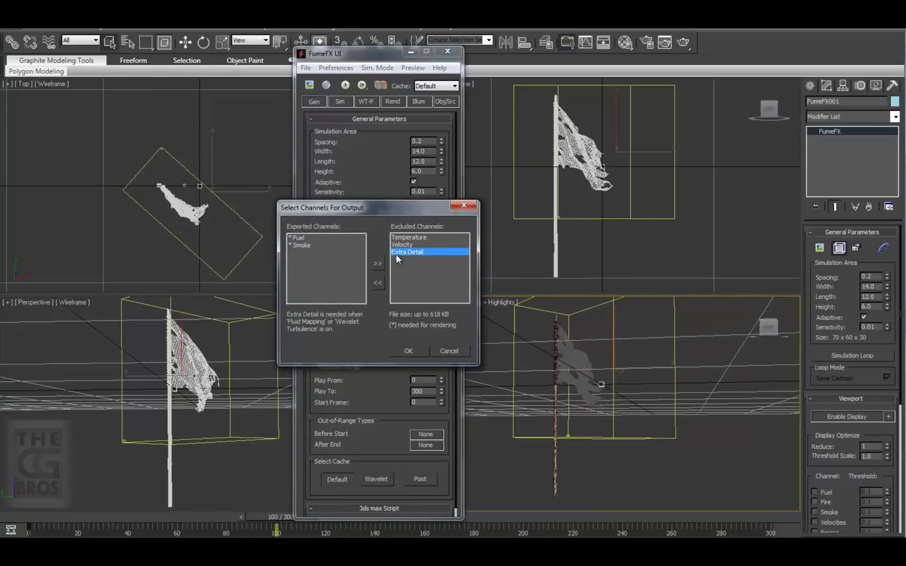
click(378, 284)
click(330, 245)
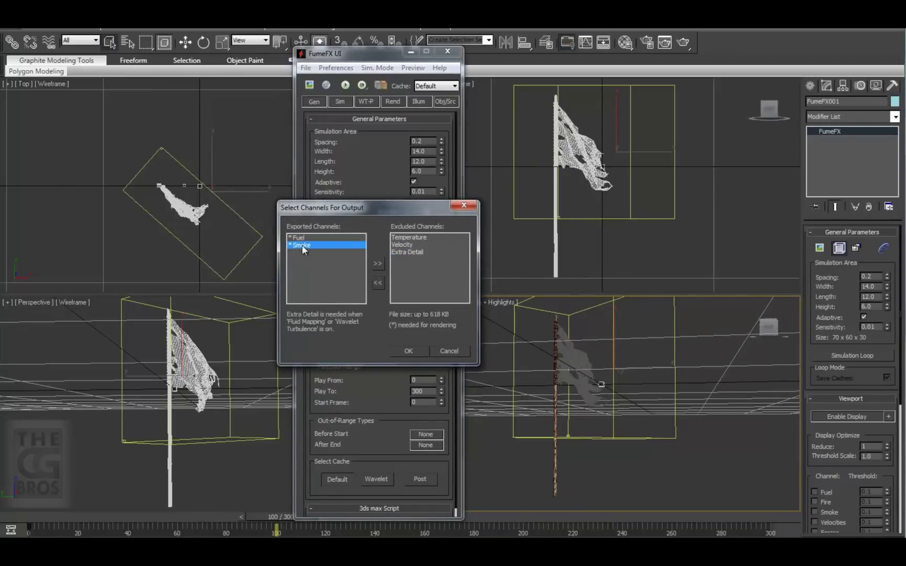
click(378, 263)
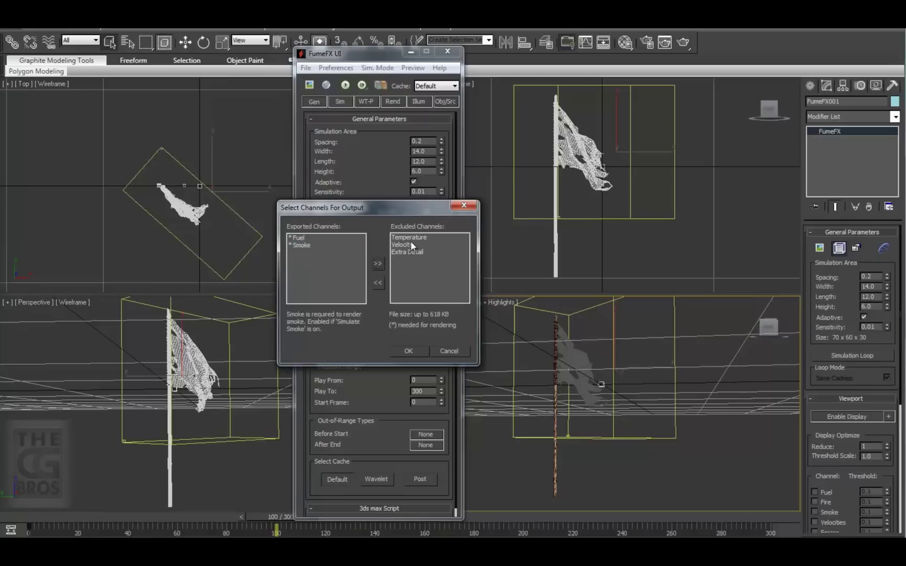
click(410, 238)
click(377, 283)
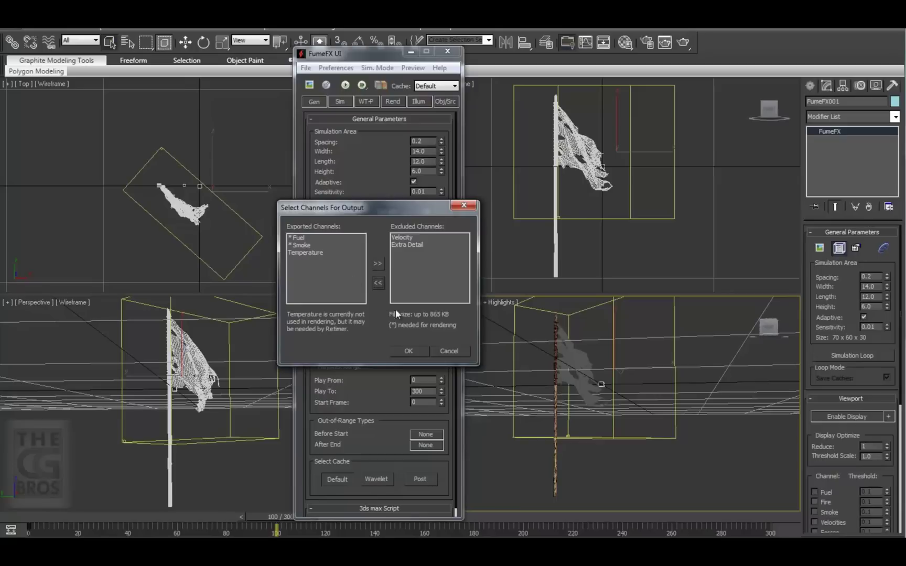
click(307, 254)
click(378, 264)
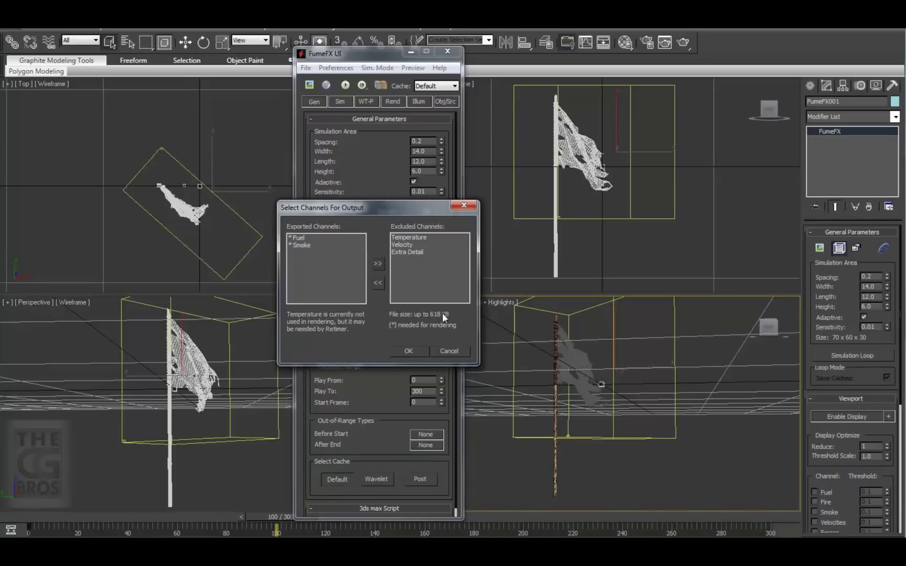
click(419, 353)
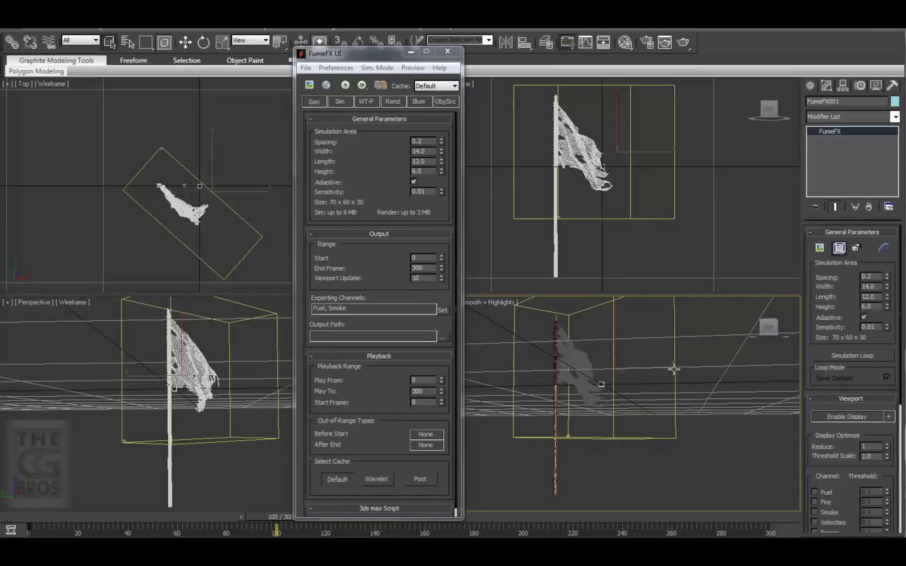
Step: Create a FumeFX Object Source helper beside the container in the Top view, with an icon size of about 7.7
click(817, 87)
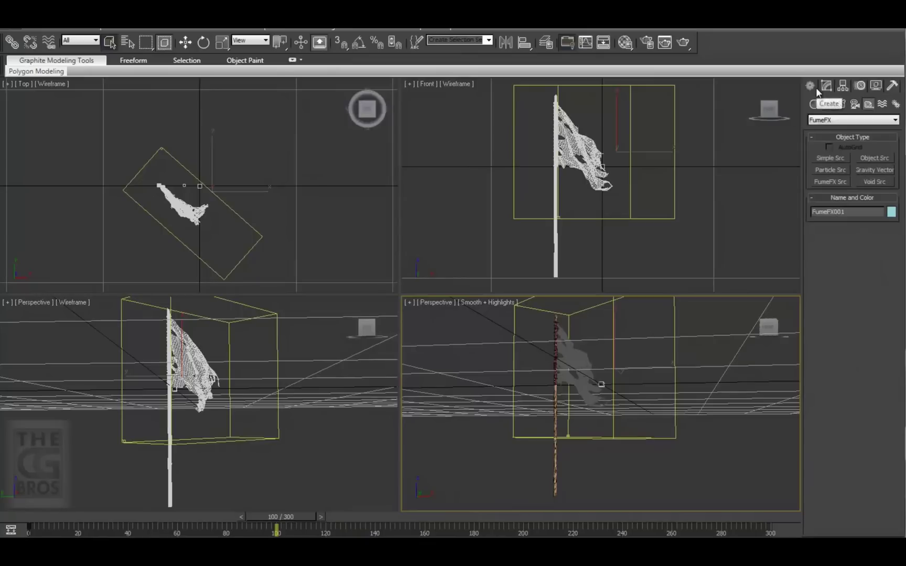
click(868, 106)
click(877, 126)
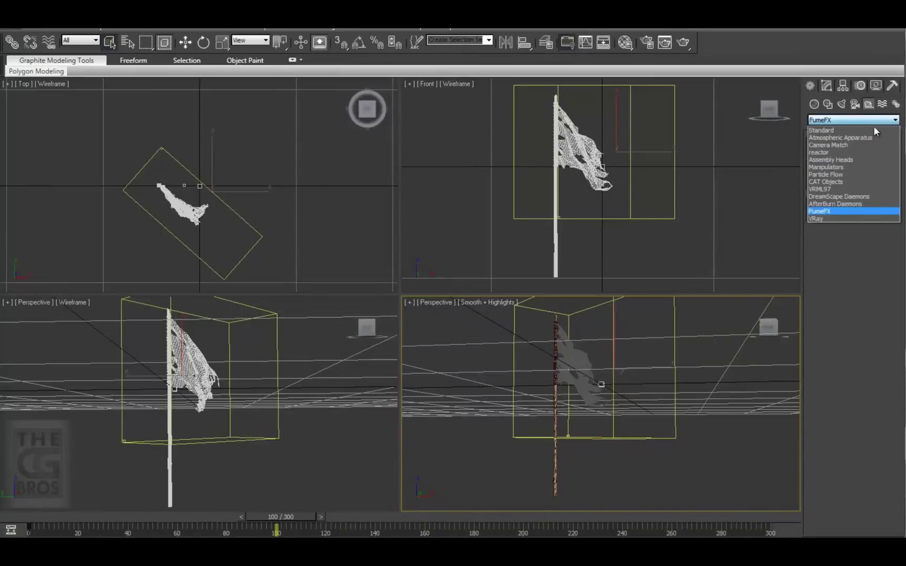
click(834, 209)
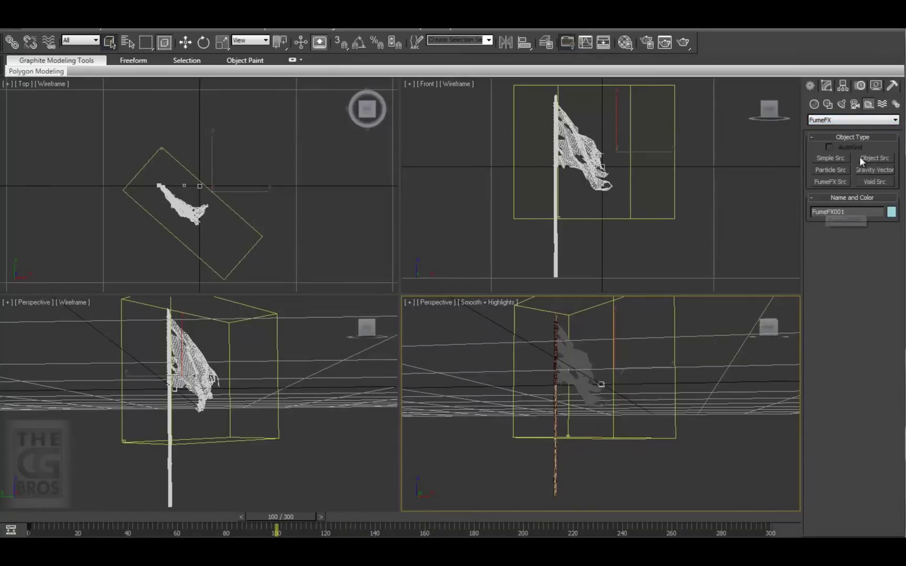
click(879, 155)
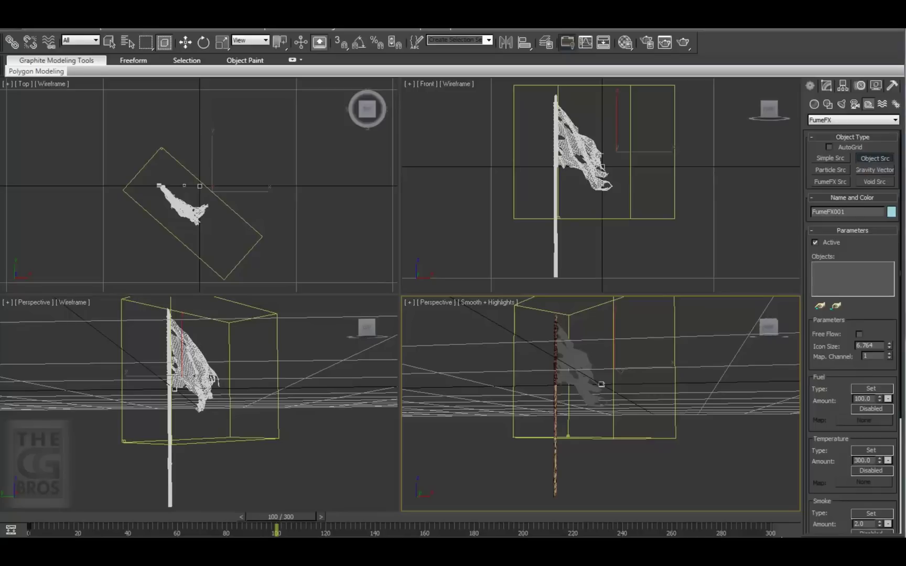
right_click(340, 219)
drag(311, 217, 333, 247)
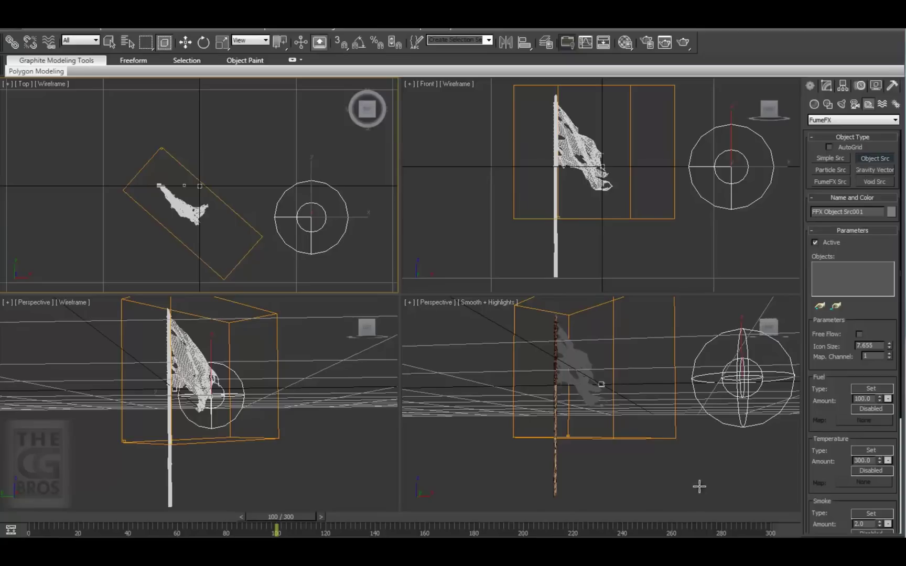
Step: Assign the flag mesh polySurface2 as the emitting object of the new object source
key(w)
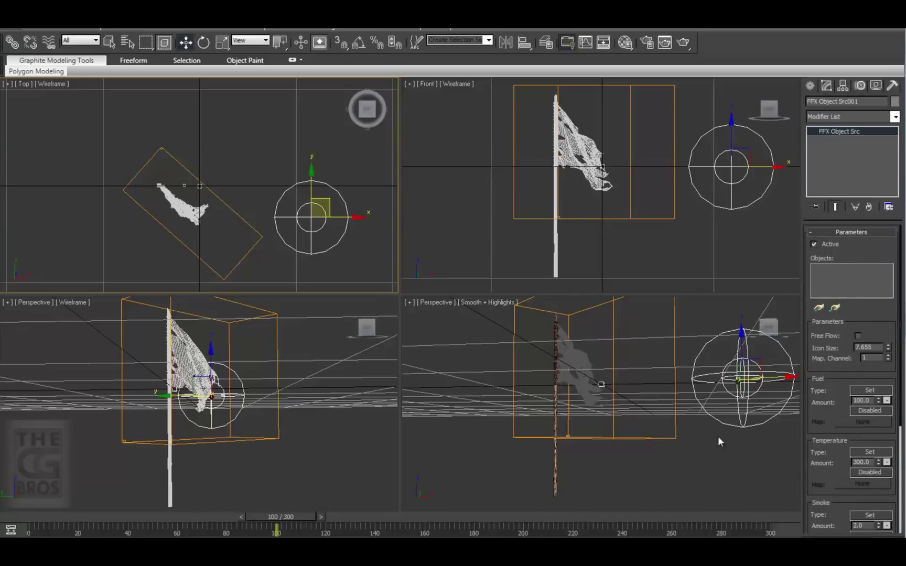
click(819, 309)
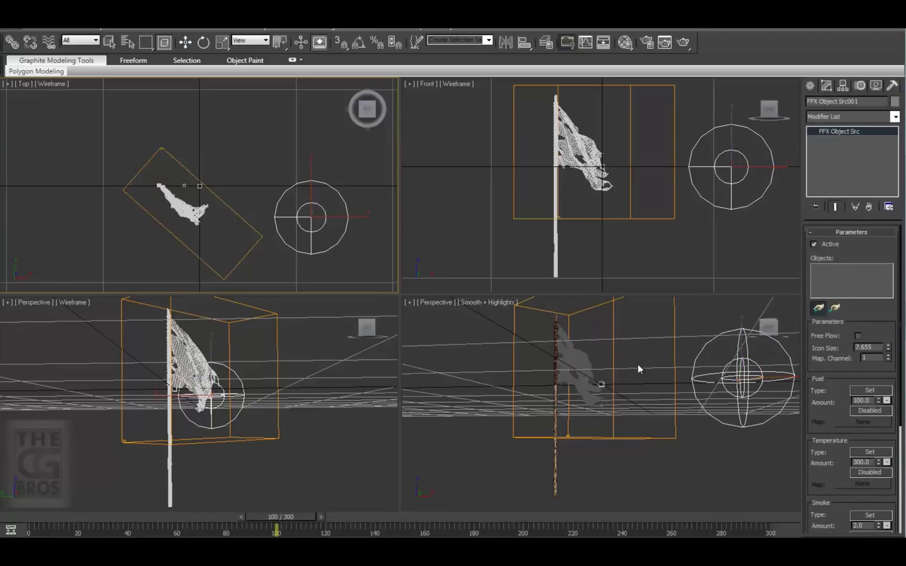
click(582, 343)
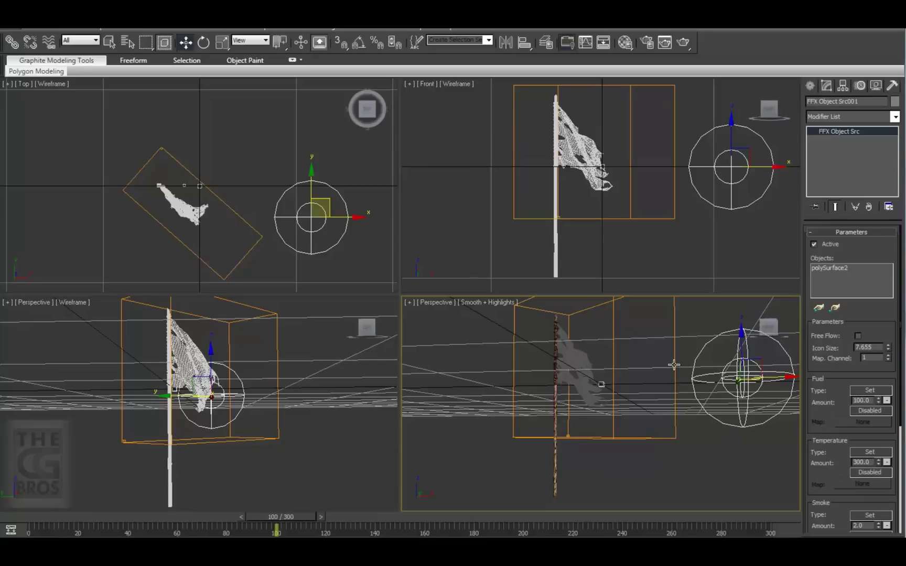
click(739, 373)
Step: Add the object source to the FumeFX container's list of objects and sources
click(674, 321)
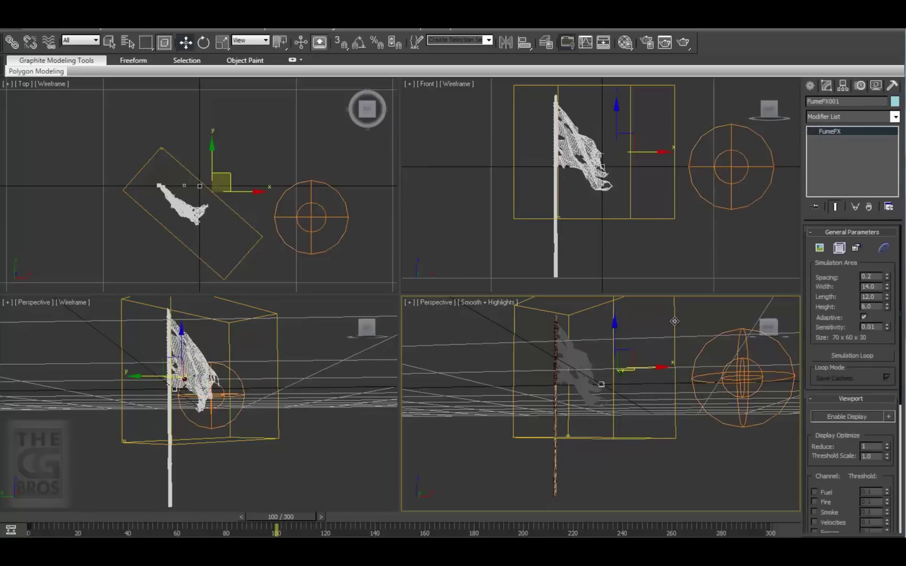
click(838, 248)
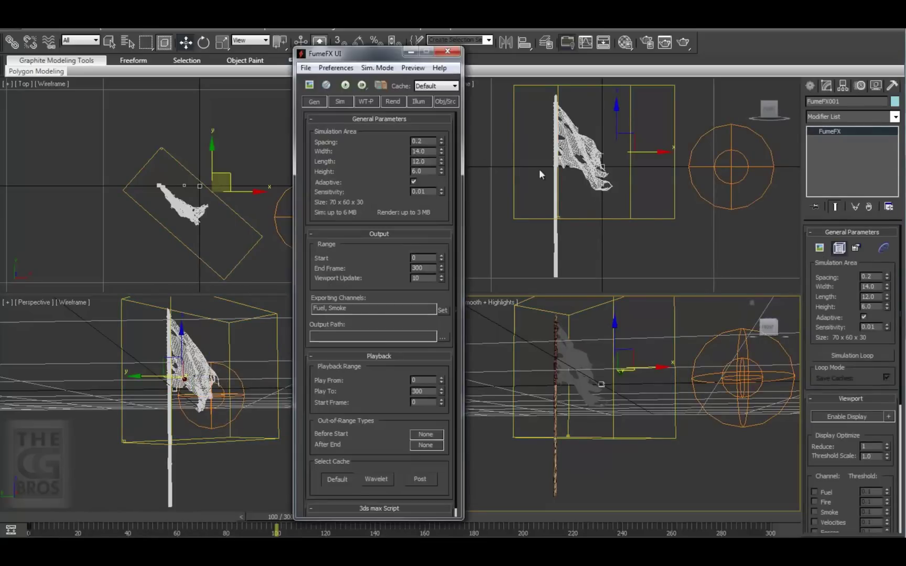
click(441, 105)
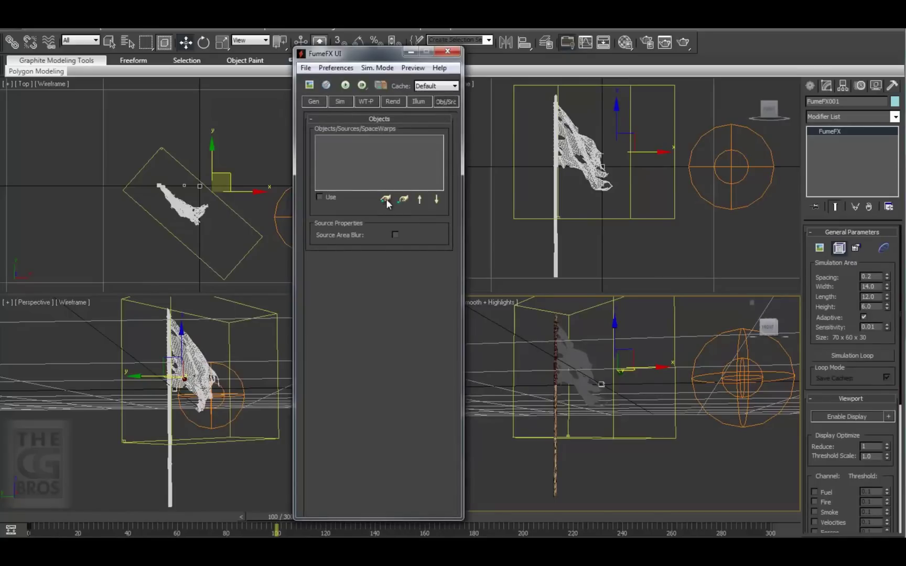
click(386, 200)
click(743, 370)
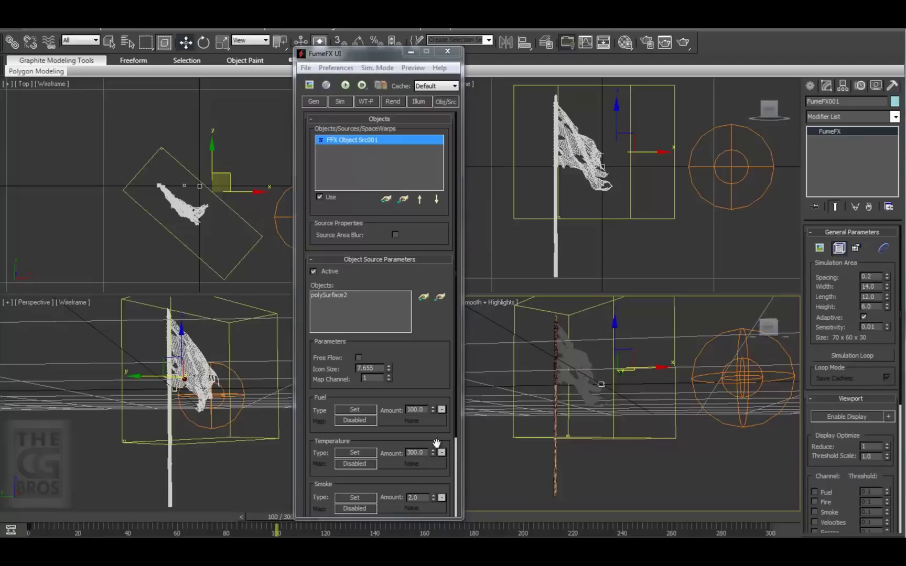
Step: Open and enlarge the FumeFX output preview beside the settings, and run the default simulation
click(309, 85)
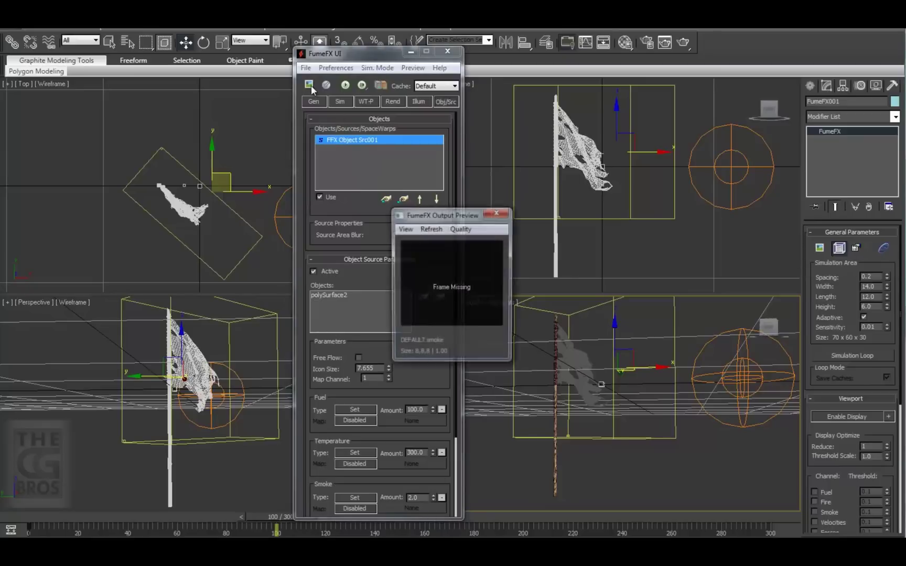
drag(486, 219, 579, 118)
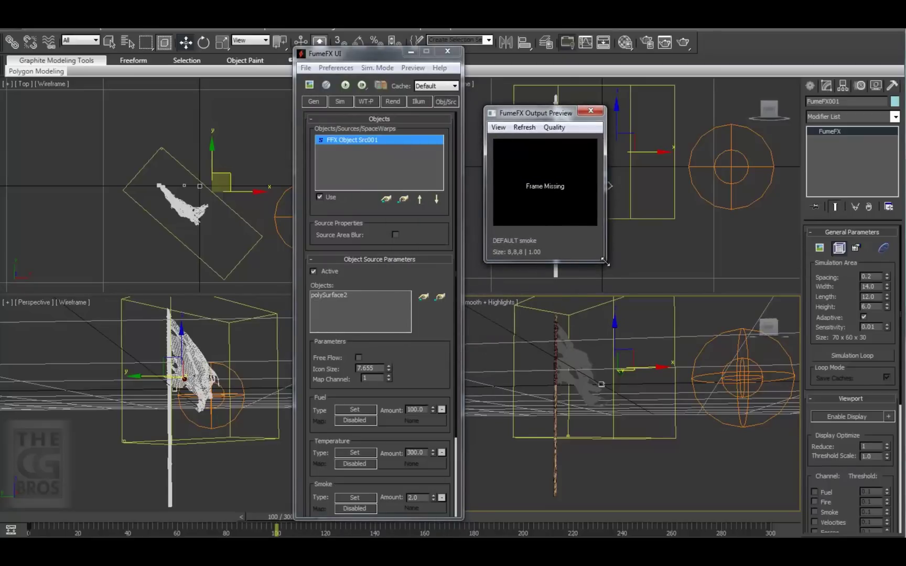
drag(605, 262, 740, 392)
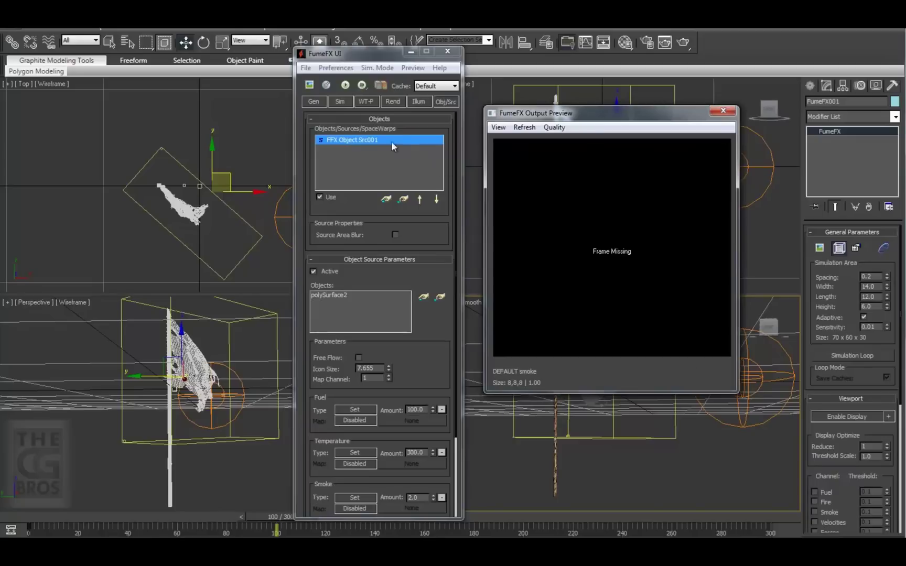
click(346, 85)
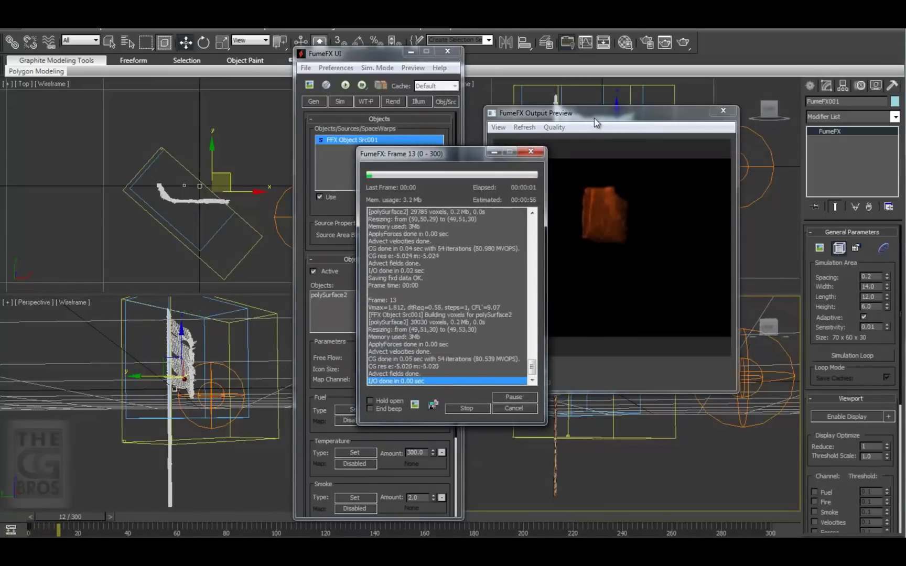
drag(462, 154, 177, 218)
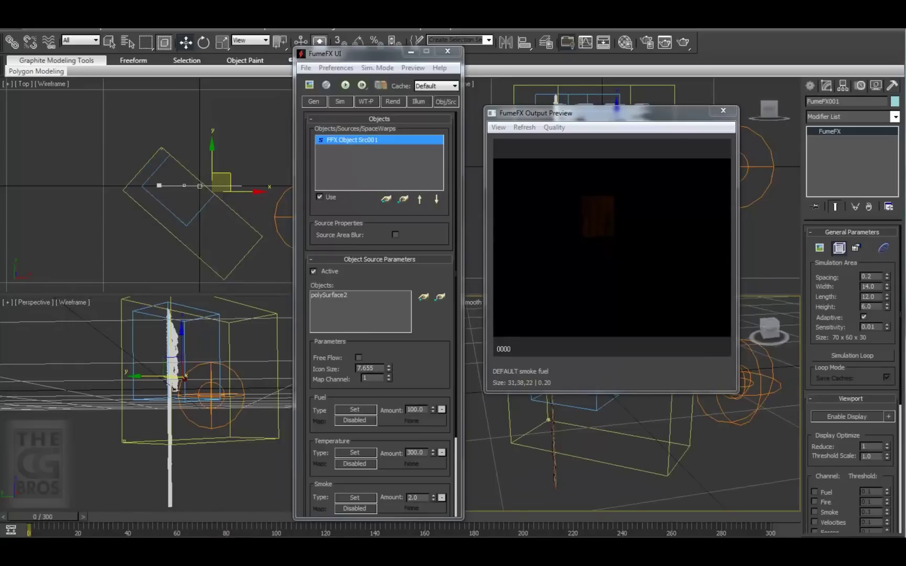
Step: Play back the simulation and examine the fire on the flag from several angles and distances in the output preview
click(779, 546)
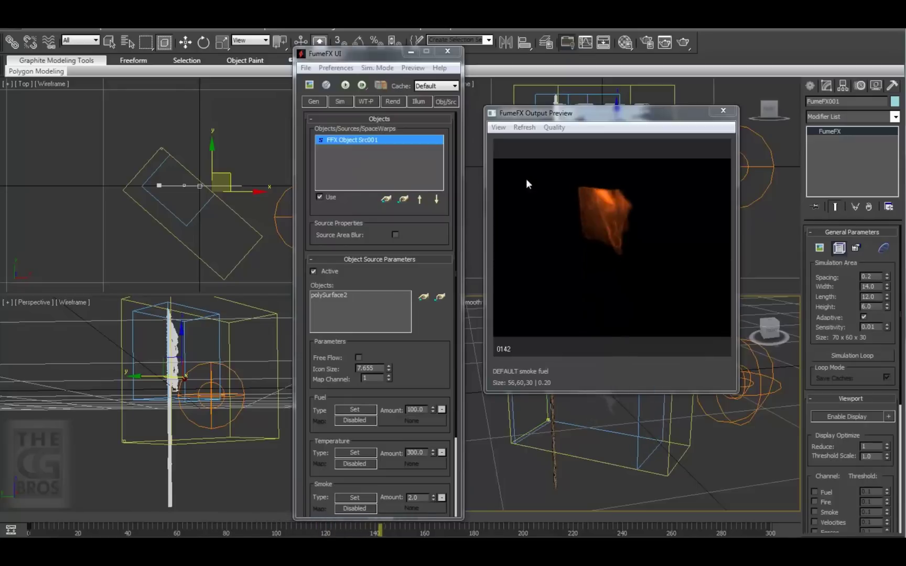
click(412, 68)
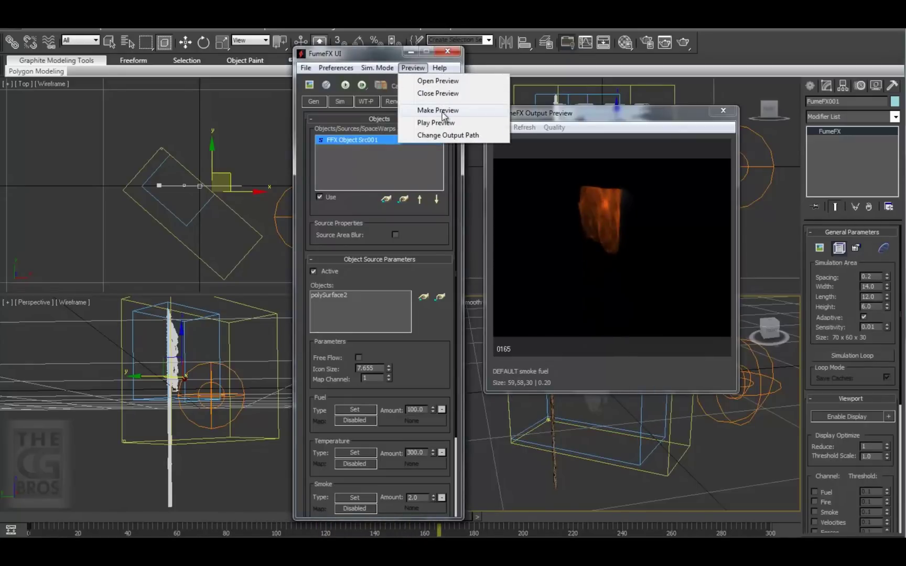
click(361, 53)
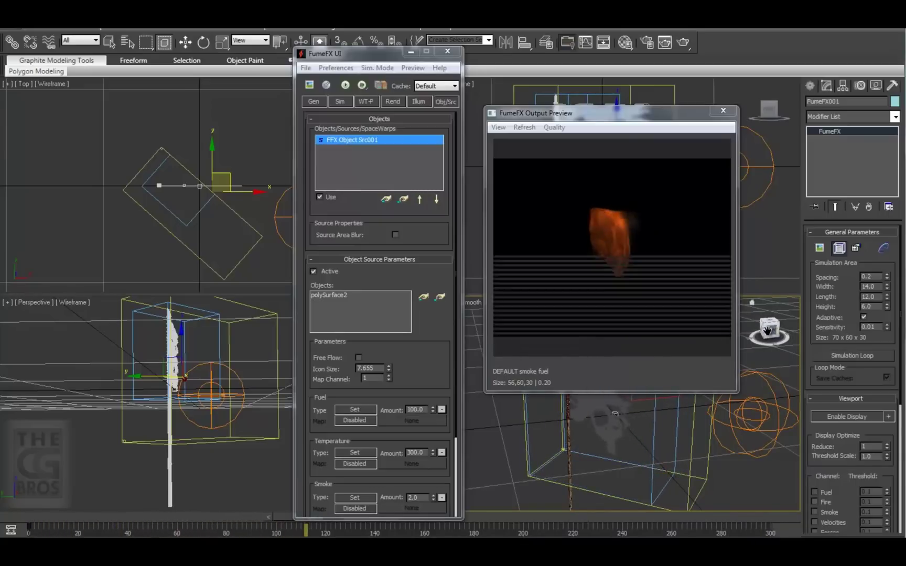
drag(771, 330, 772, 376)
alt+middle_drag(771, 376, 845, 434)
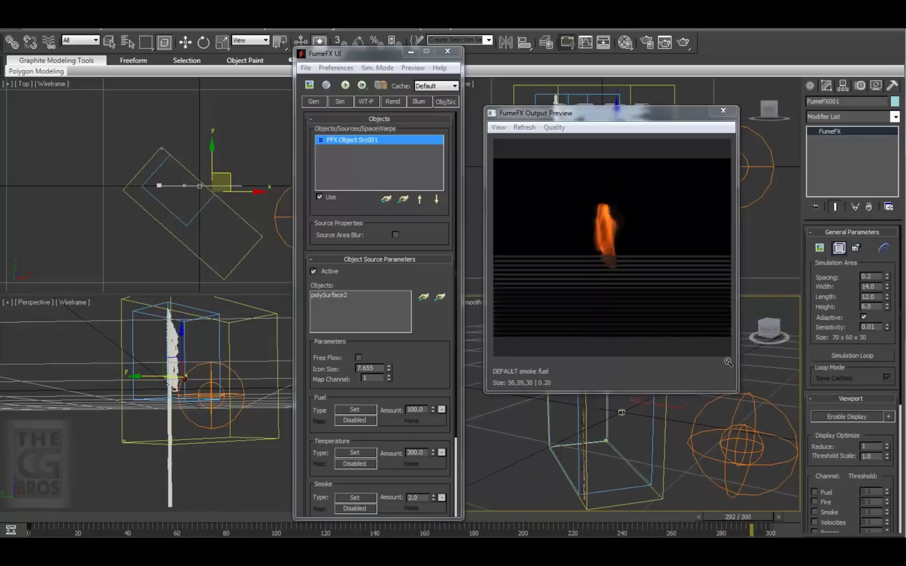
scroll(700, 436, up, 1)
ctrl+alt+middle_drag(700, 436, 702, 501)
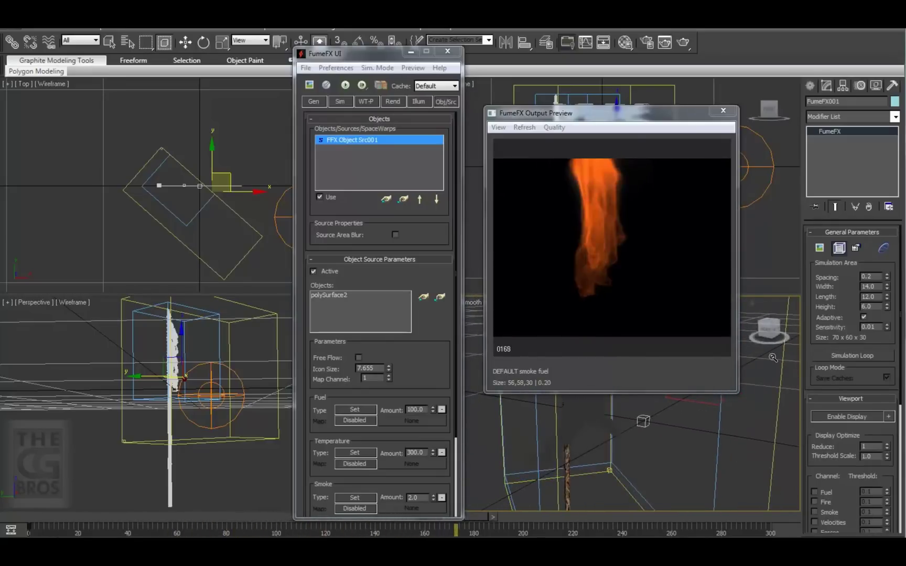
click(769, 329)
alt+middle_drag(642, 446, 630, 429)
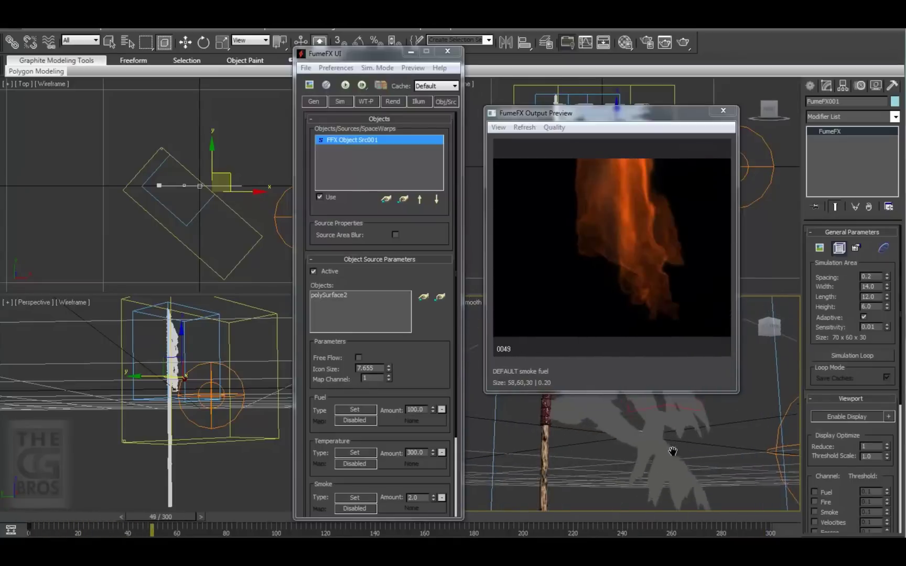
Step: Examine the FumeFX simulation parameters, including the solver, system, turbulence noise, fuel, smoke and temperature settings
alt+middle_drag(672, 453, 670, 455)
middle_drag(669, 455, 669, 477)
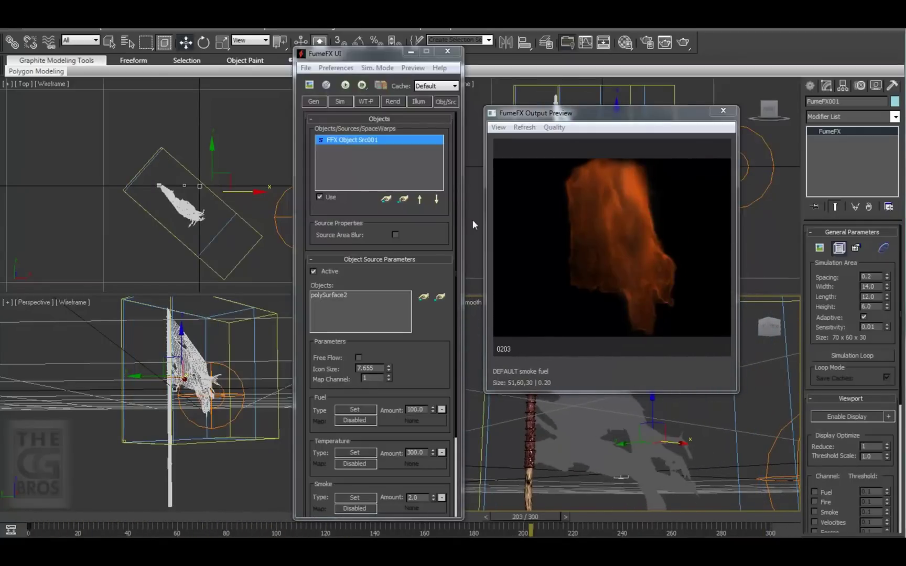
click(340, 101)
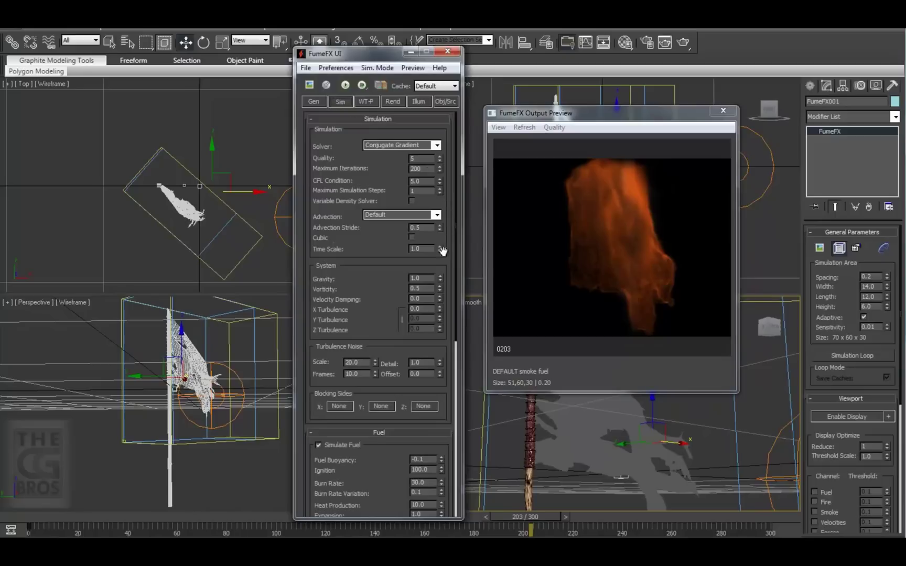
drag(376, 309, 377, 229)
drag(396, 386, 391, 166)
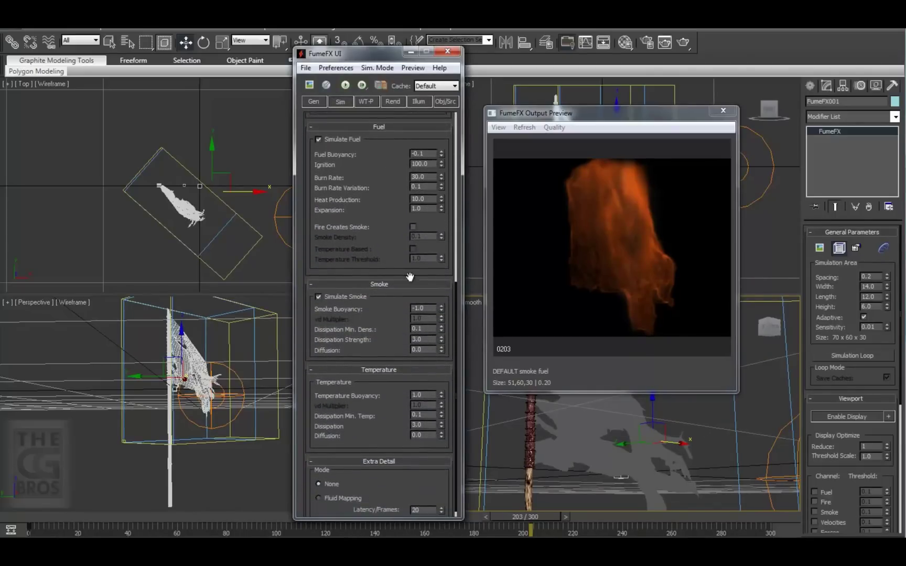
drag(395, 414, 383, 320)
scroll(393, 310, up, 8)
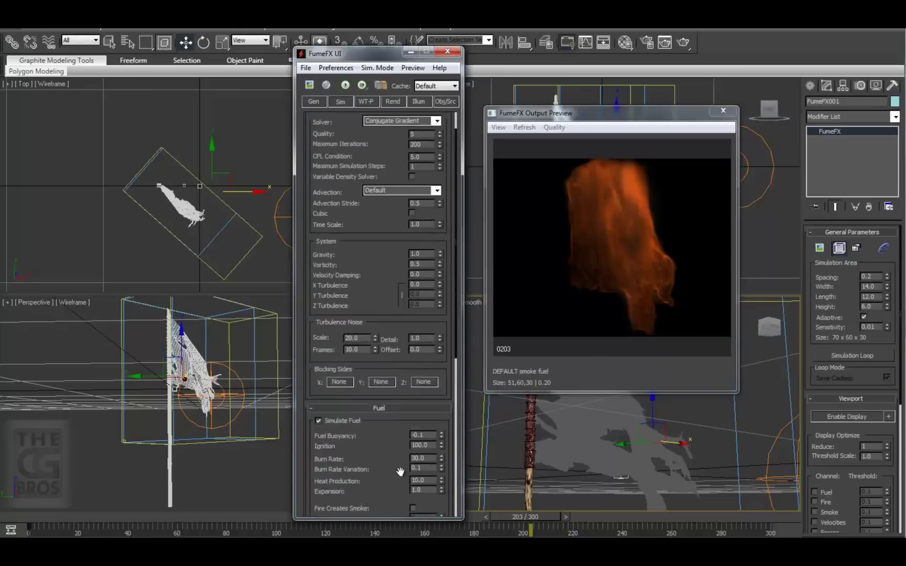
scroll(388, 362, up, 4)
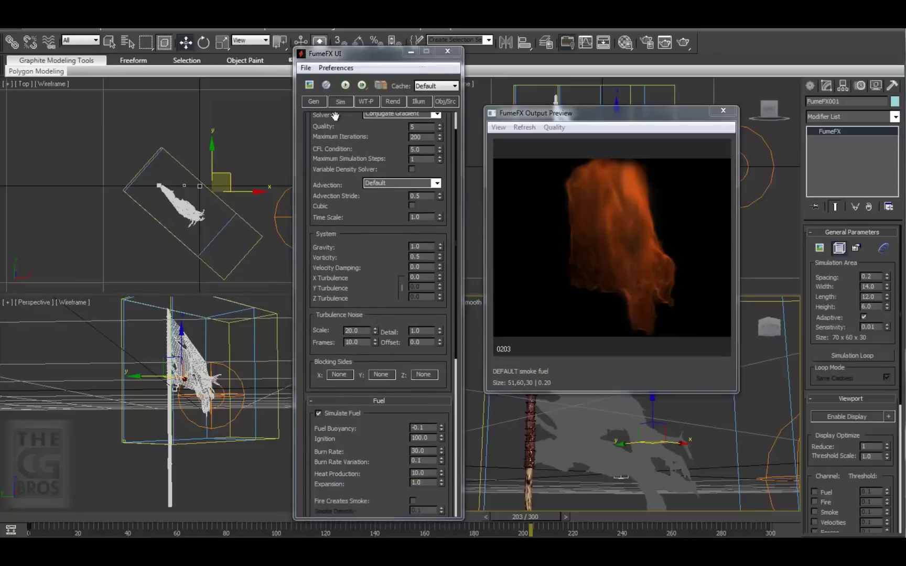
scroll(342, 222, down, 1)
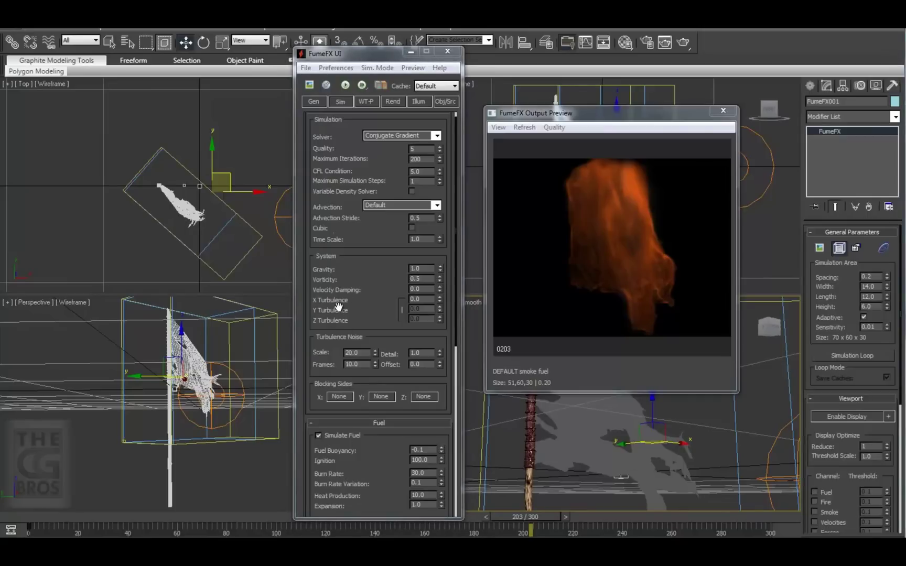
Step: Set the X Turbulence of the simulation to 0.3 with the Y and Z turbulence linked to it
click(401, 307)
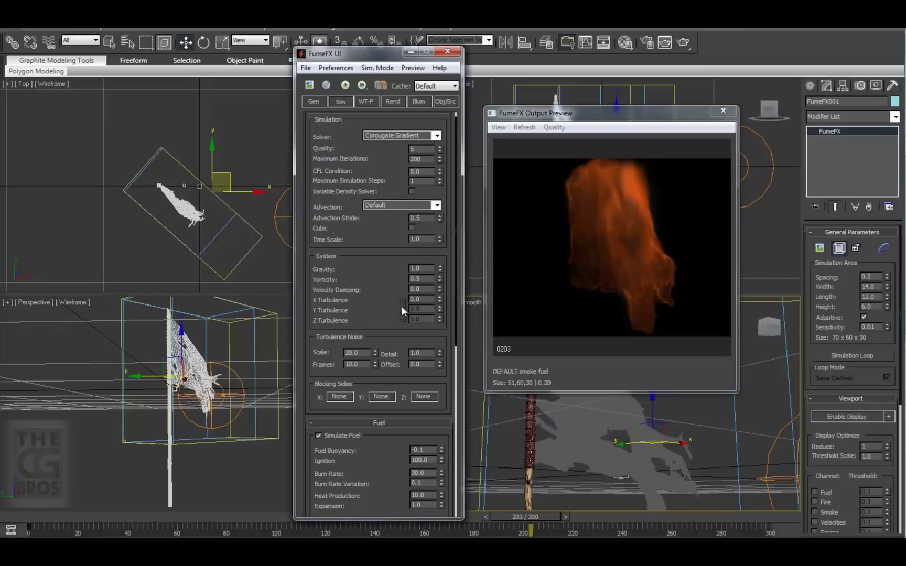
click(402, 308)
drag(440, 308, 439, 318)
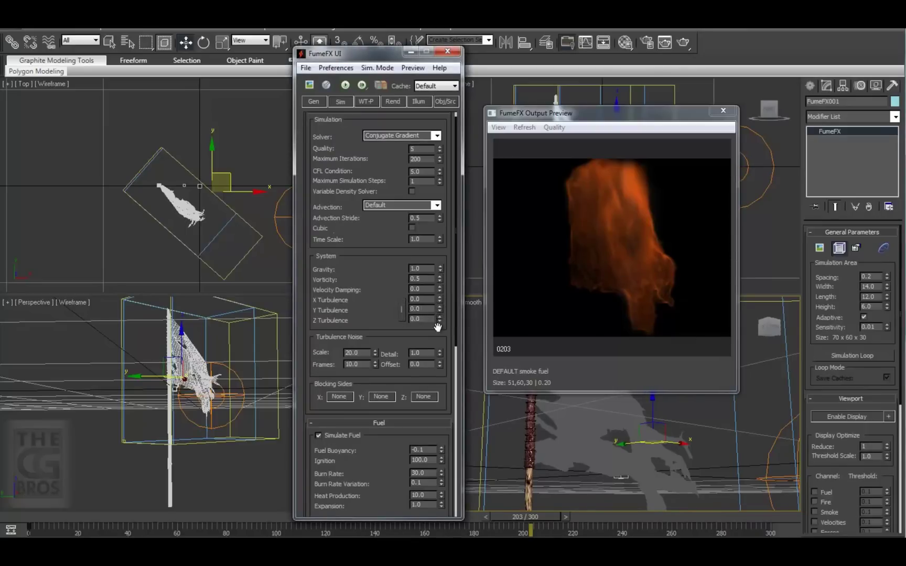
click(402, 310)
drag(424, 299, 395, 301)
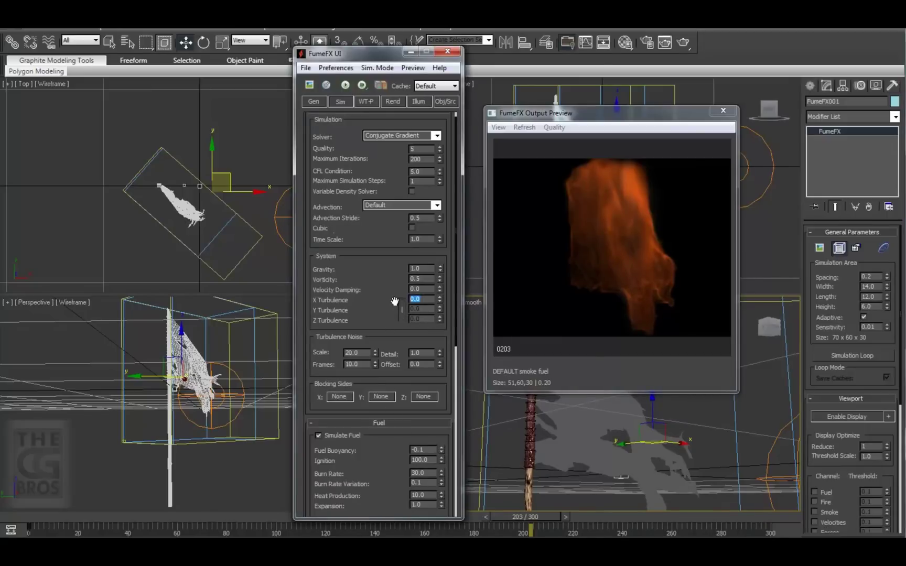
key(Return)
click(331, 442)
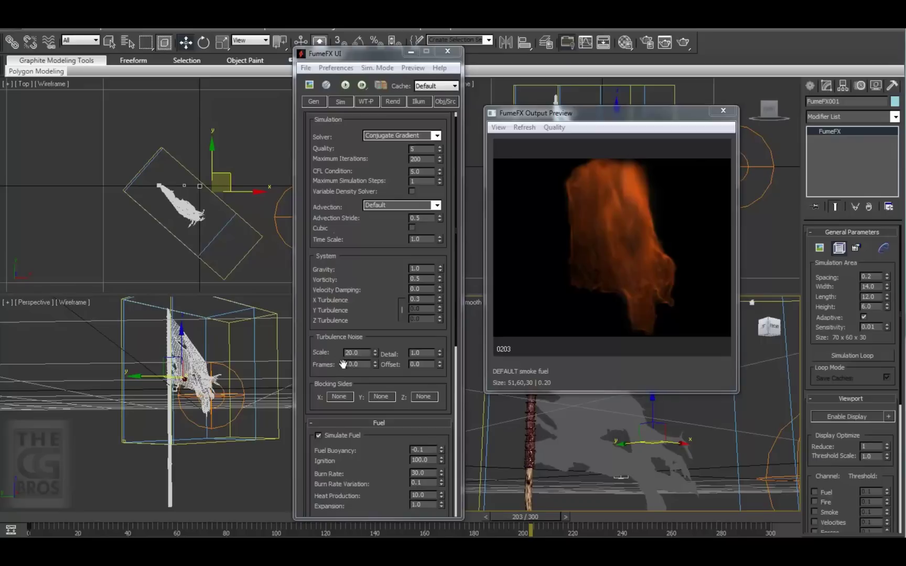
Step: Set the Detail of the simulation's turbulence noise to 5.0
drag(355, 364, 337, 363)
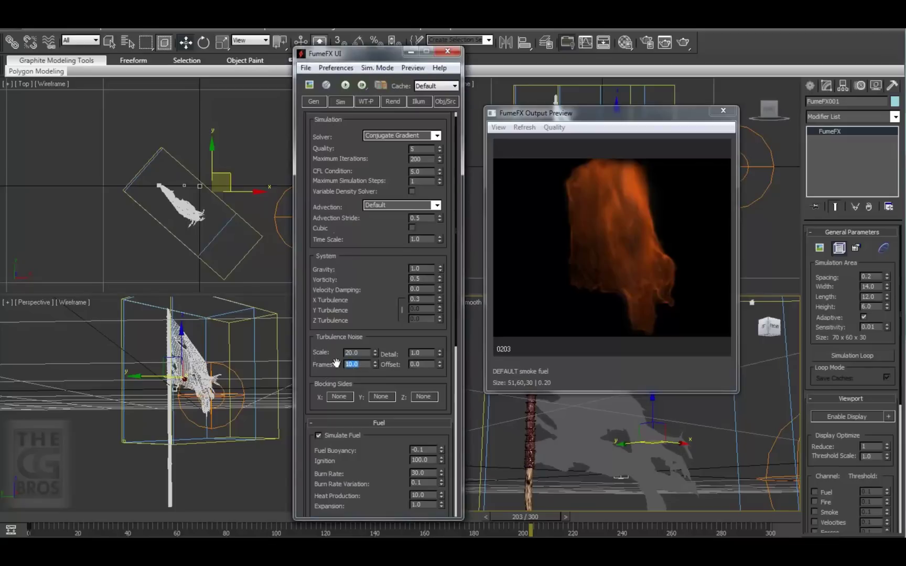
drag(429, 353, 406, 353)
key(Return)
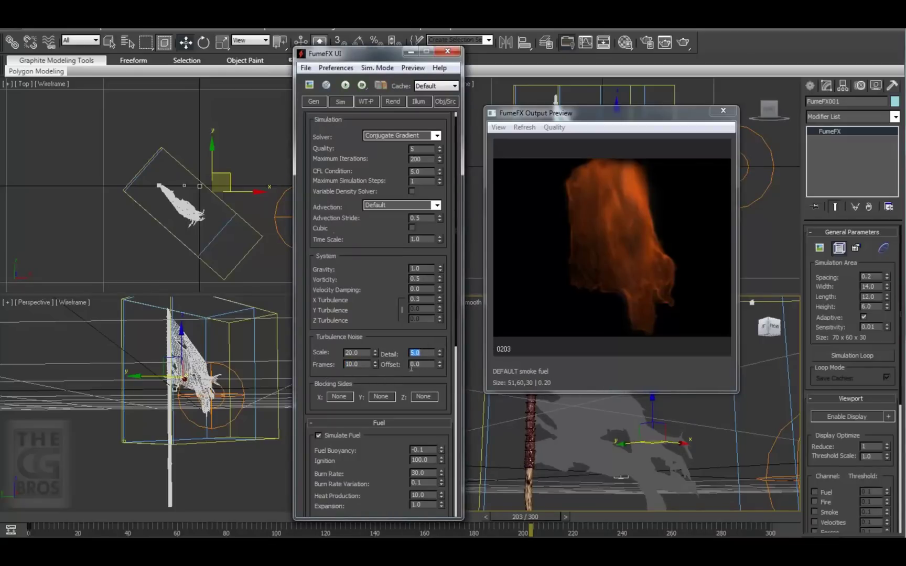